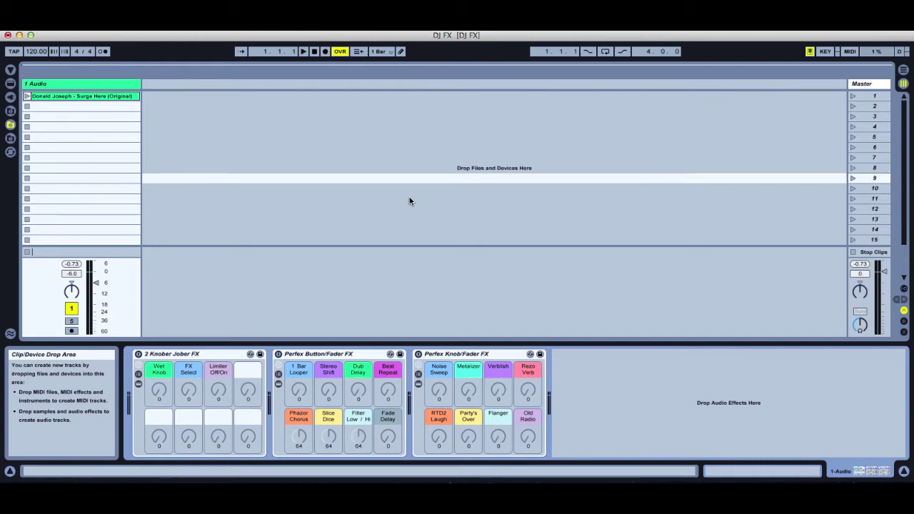
Show the devices inside the 2 Knober Jober FX rack and select its Noise Wash chain.
left_click(469, 355)
left_click(350, 355)
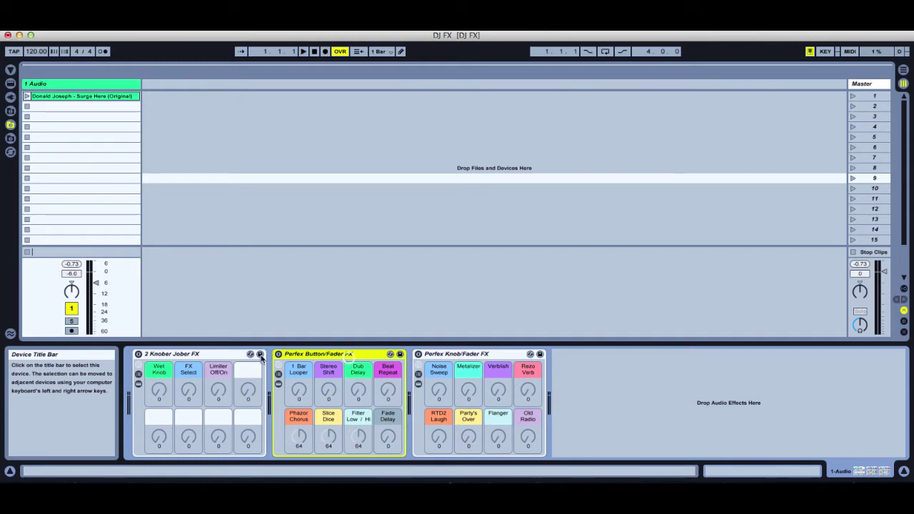
left_click(205, 354)
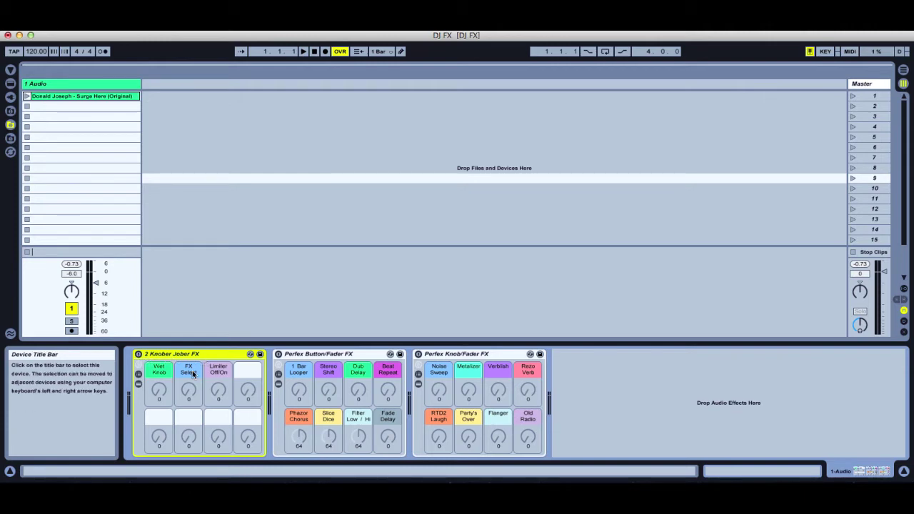
left_click(138, 384)
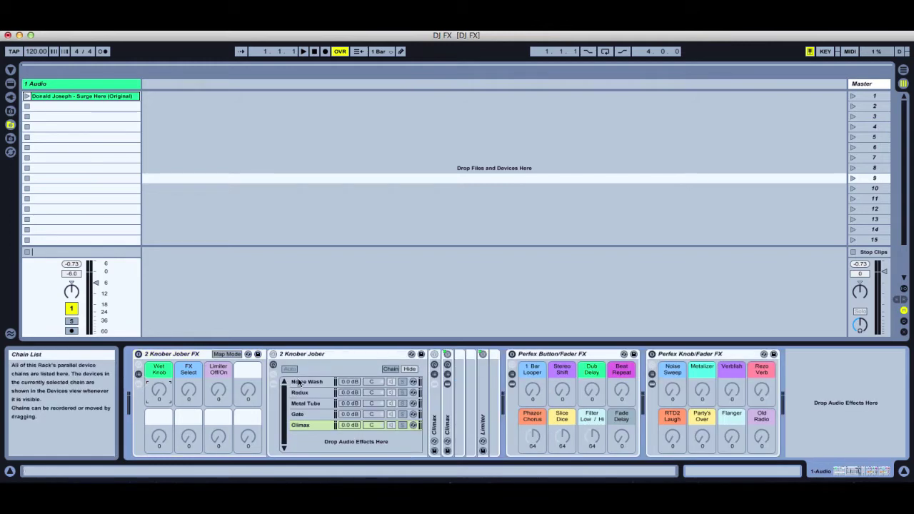
left_click(294, 382)
Try out the FX Select and Wet Knob macros of the 2 Knober Jober FX rack, returning both to 0.
left_click(187, 393)
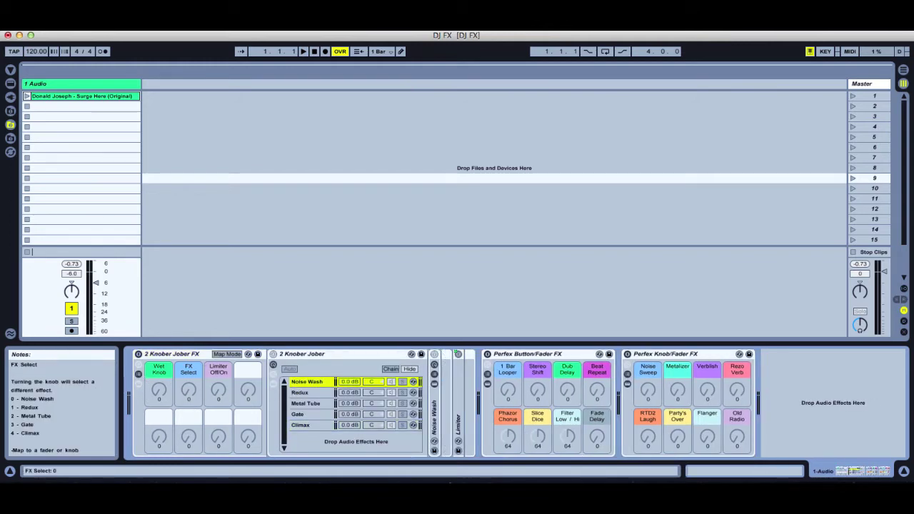
left_click_drag(188, 390, 187, 394)
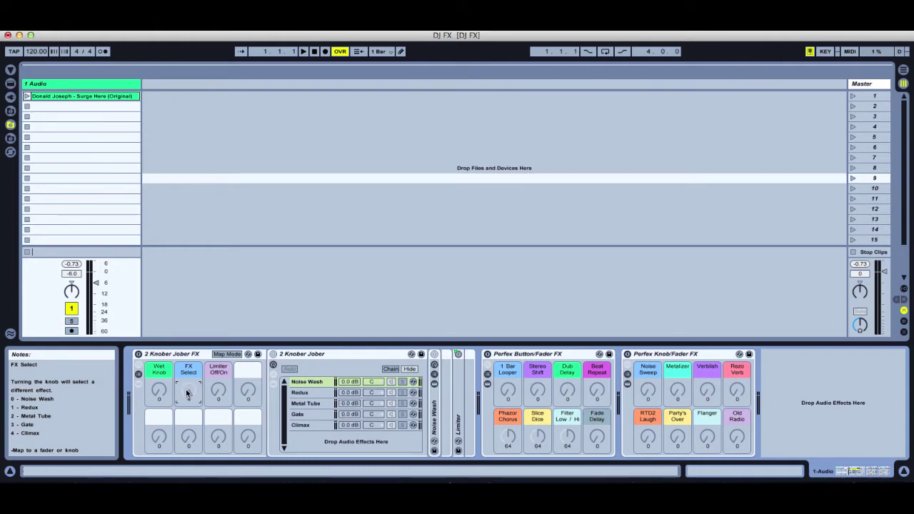
mouse_move(159, 389)
left_mouse_down()
mouse_move(158, 335)
mouse_move(160, 391)
left_mouse_up()
mouse_move(190, 389)
left_mouse_down()
mouse_move(192, 400)
mouse_move(188, 391)
mouse_move(158, 392)
mouse_move(159, 383)
mouse_move(159, 400)
mouse_move(164, 389)
mouse_move(192, 393)
left_mouse_up()
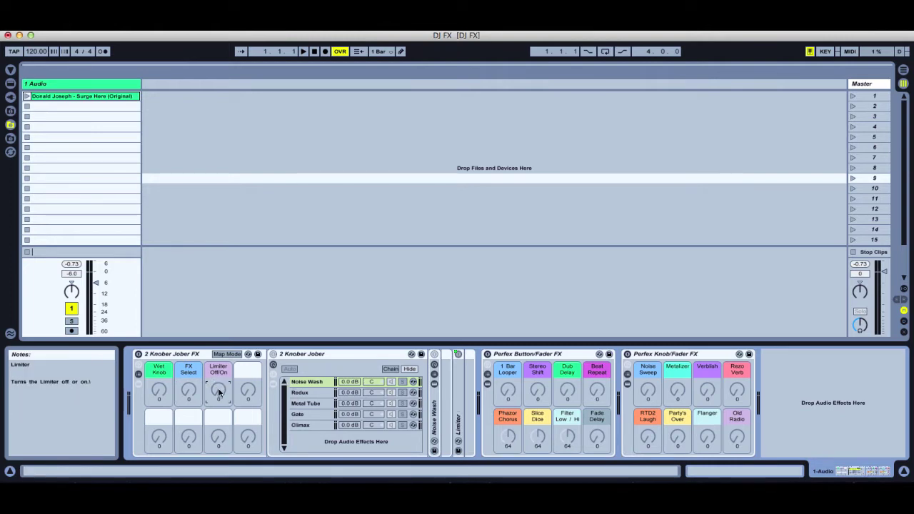
Set the Limiter Off/On macro to 127, check the rack's Limiter device, and hide the 2 Knober Jober FX devices.
double_click(457, 396)
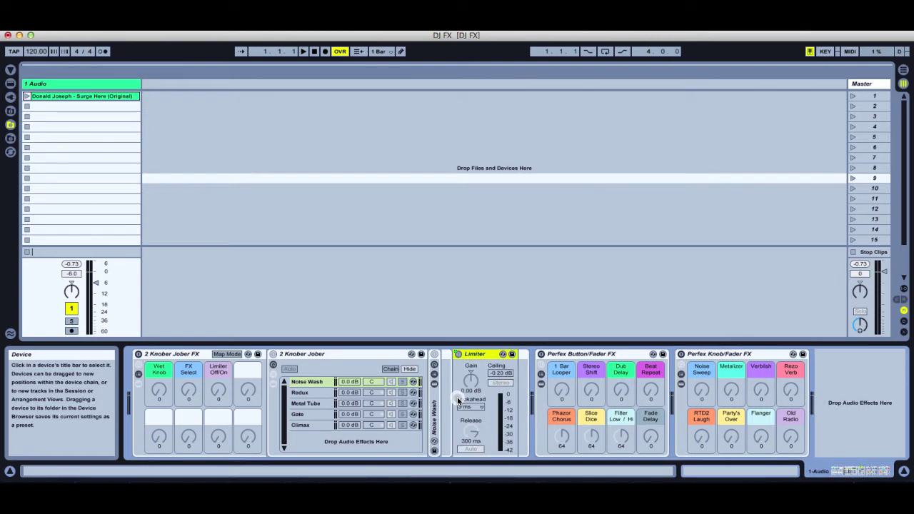
double_click(476, 354)
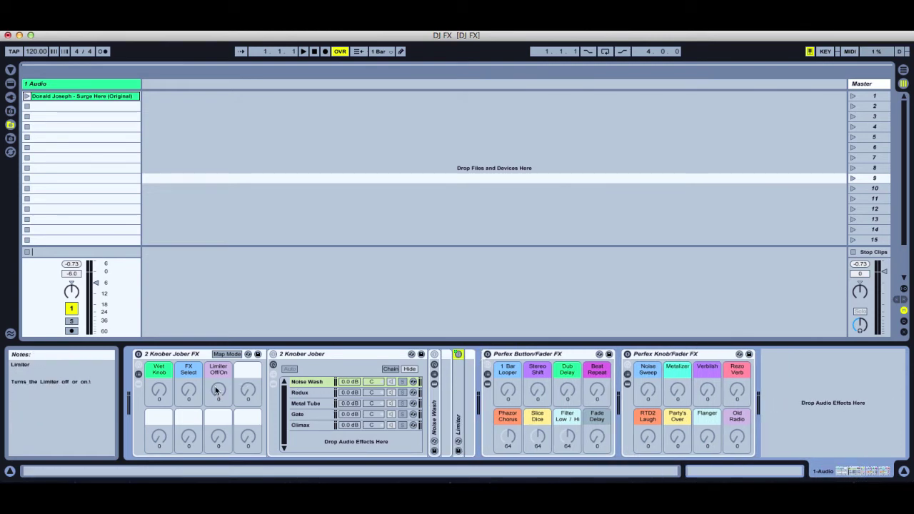
left_click_drag(217, 390, 217, 361)
double_click(457, 403)
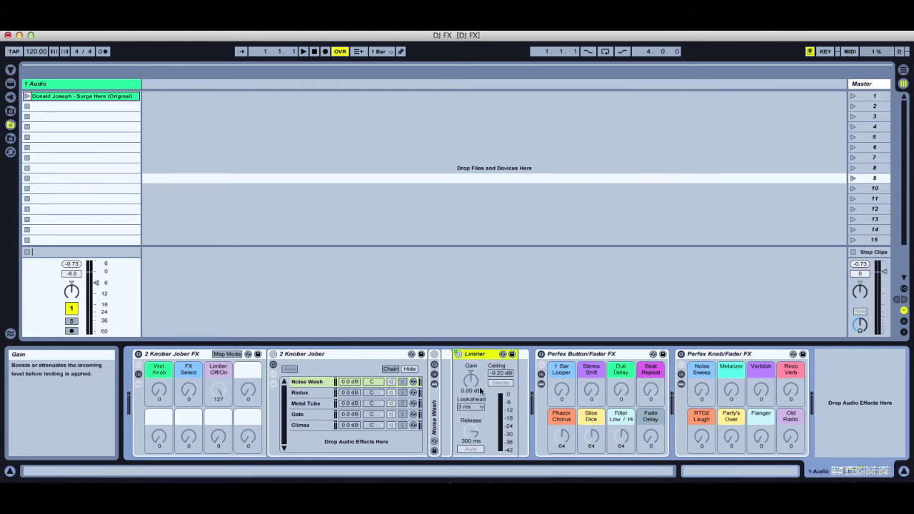
double_click(477, 355)
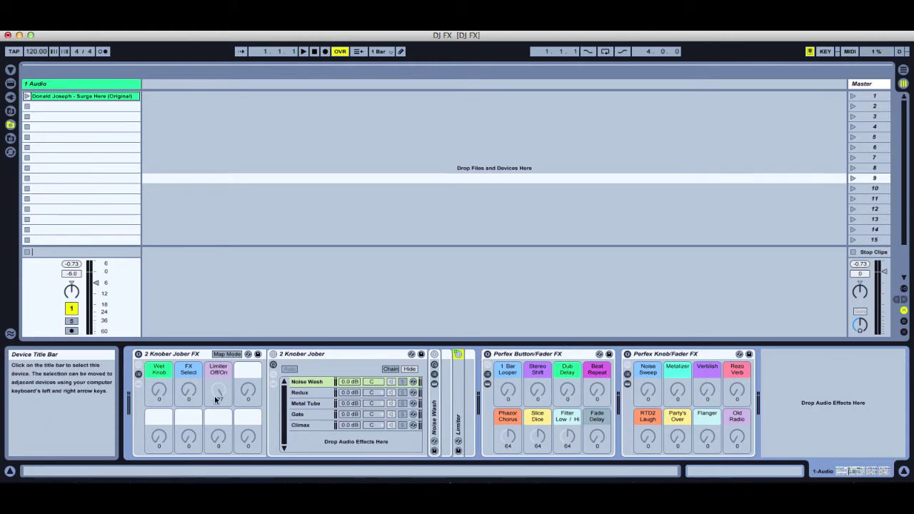
left_click(137, 384)
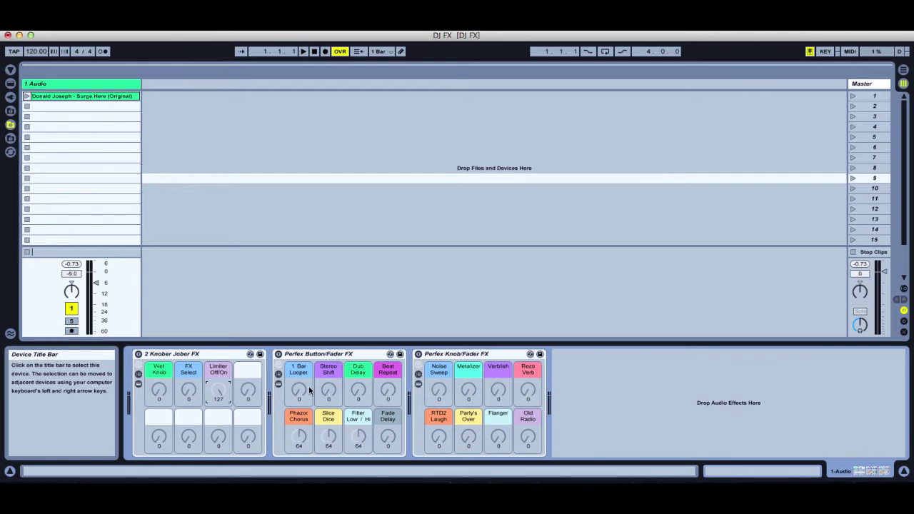
Test the 1 Bar Looper macro of the Perfex Button/Fader FX rack by turning it up to 127 and back to 0.
left_click(299, 370)
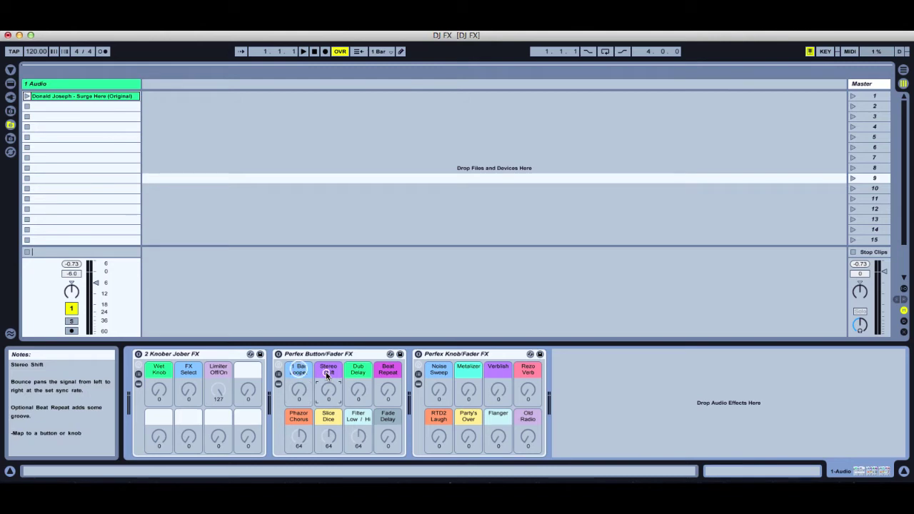
left_click(357, 436)
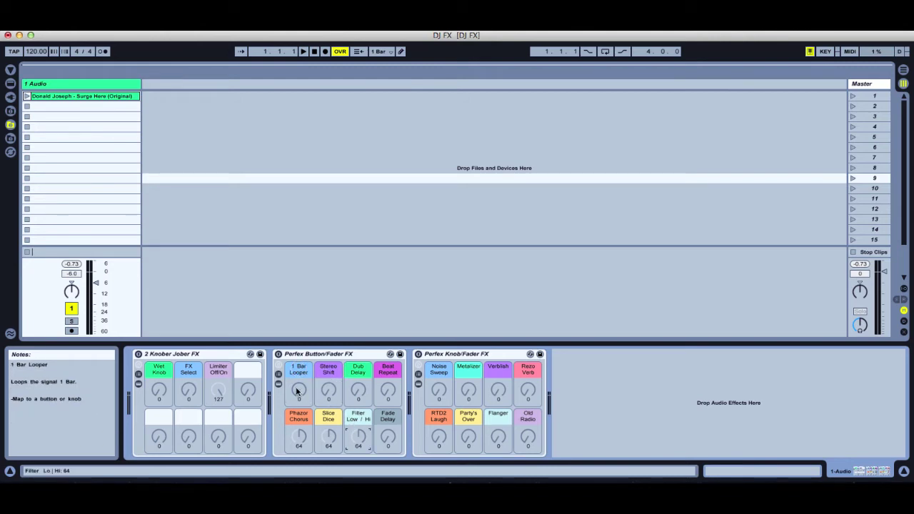
left_click(298, 390)
left_click_drag(296, 390, 296, 336)
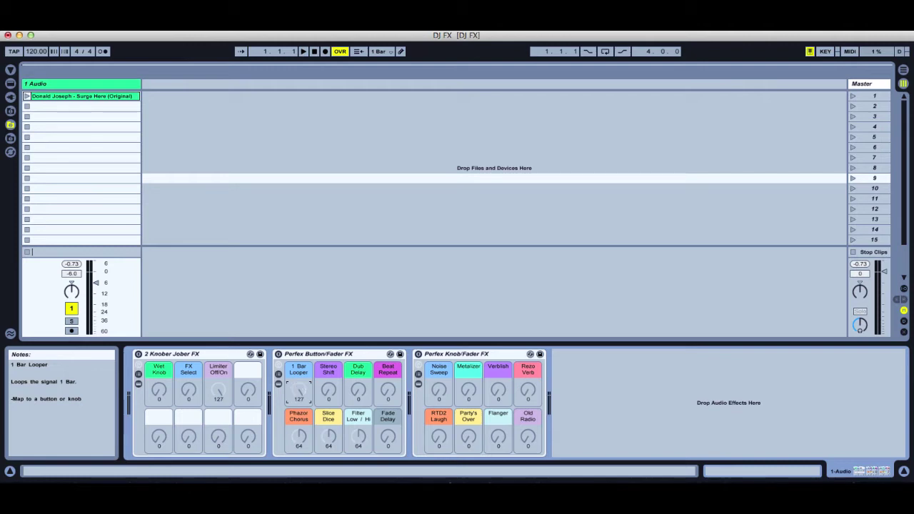
left_click_drag(299, 390, 299, 428)
Set the Phazor Chorus macro to 60 and the Filter Low/Hi macro to 67 in the Perfex Button/Fader FX rack.
mouse_move(301, 434)
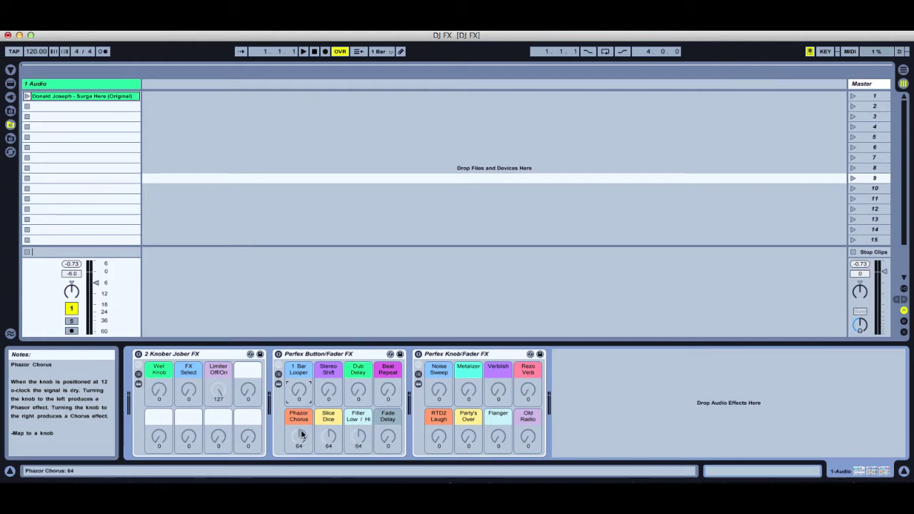
mouse_move(359, 436)
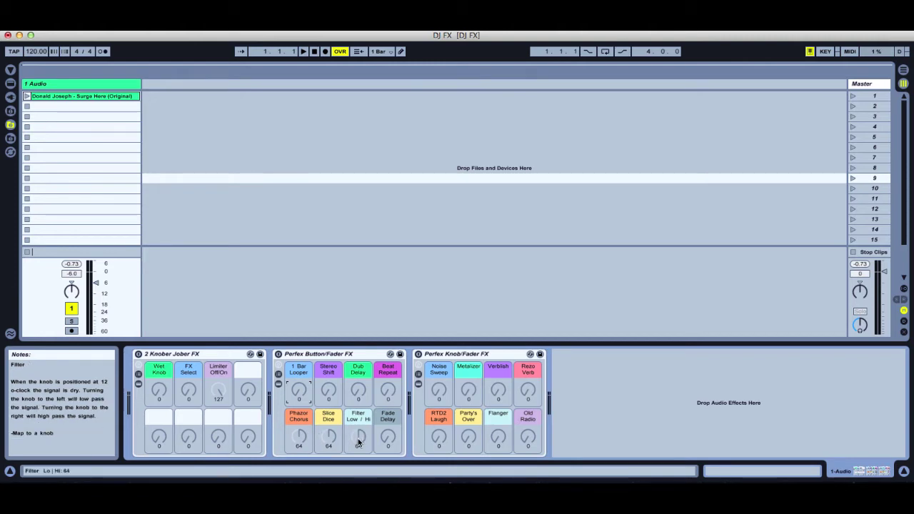
mouse_move(303, 437)
left_mouse_down()
mouse_move(303, 472)
mouse_move(302, 410)
mouse_move(302, 451)
mouse_move(303, 415)
mouse_move(302, 429)
left_mouse_up()
left_click(359, 435)
mouse_move(360, 435)
left_mouse_down()
mouse_move(360, 390)
mouse_move(360, 435)
left_mouse_up()
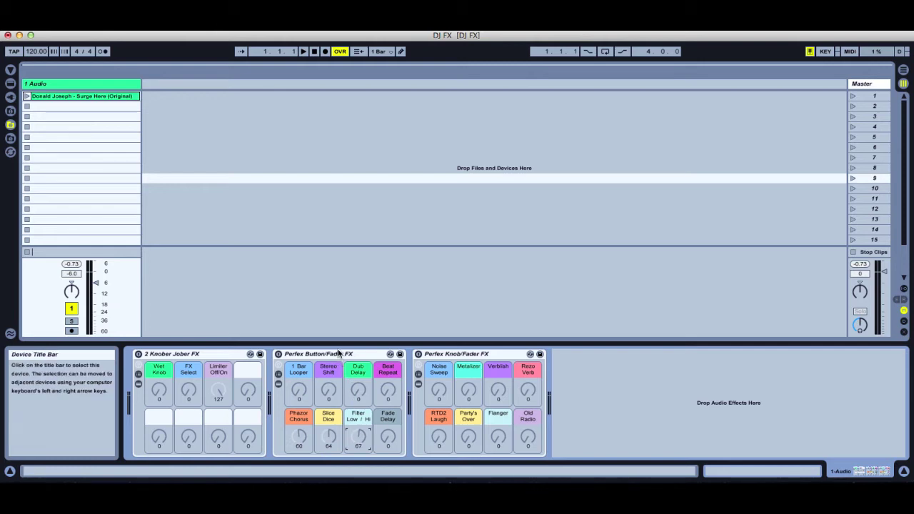
Activate the Perfex Button/Fader FX rack.
left_click(280, 354)
left_click(280, 354)
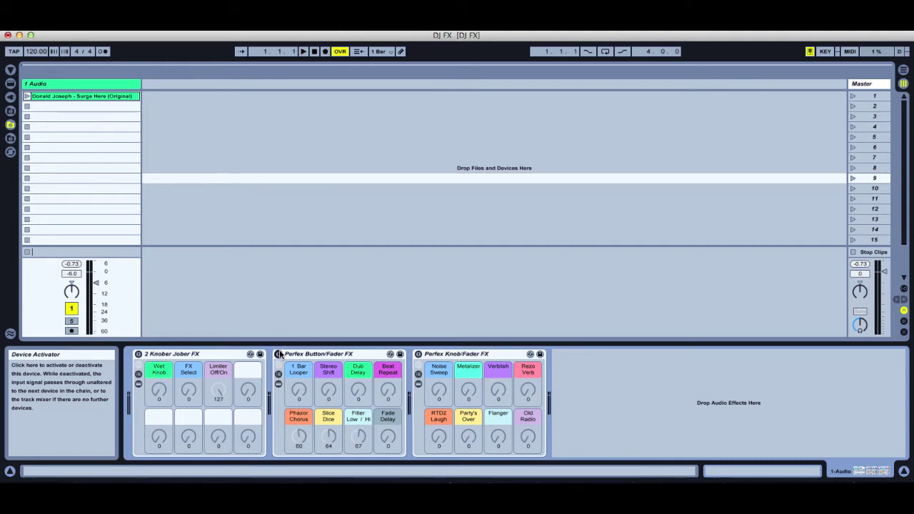
left_click(278, 354)
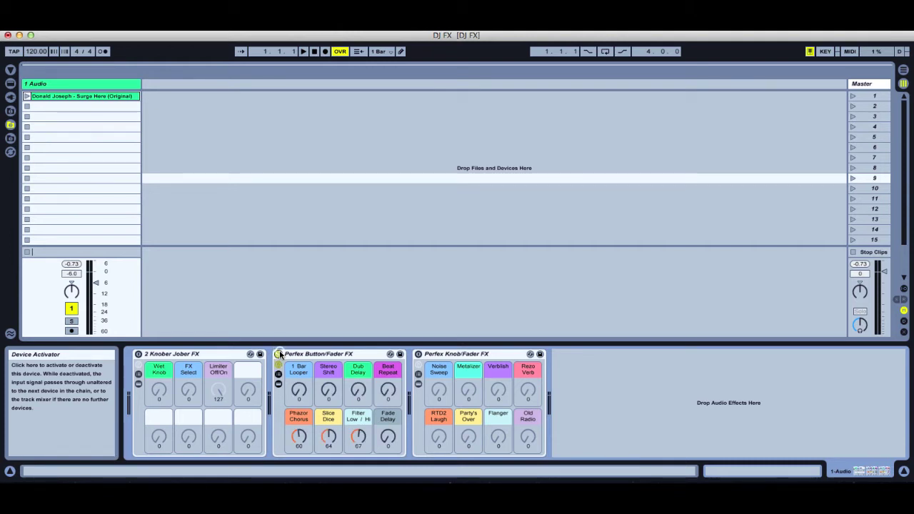
Switch the Perfex Knob/Fader FX rack on and off again, and briefly bypass the Perfex Button/Fader FX rack.
left_click(418, 354)
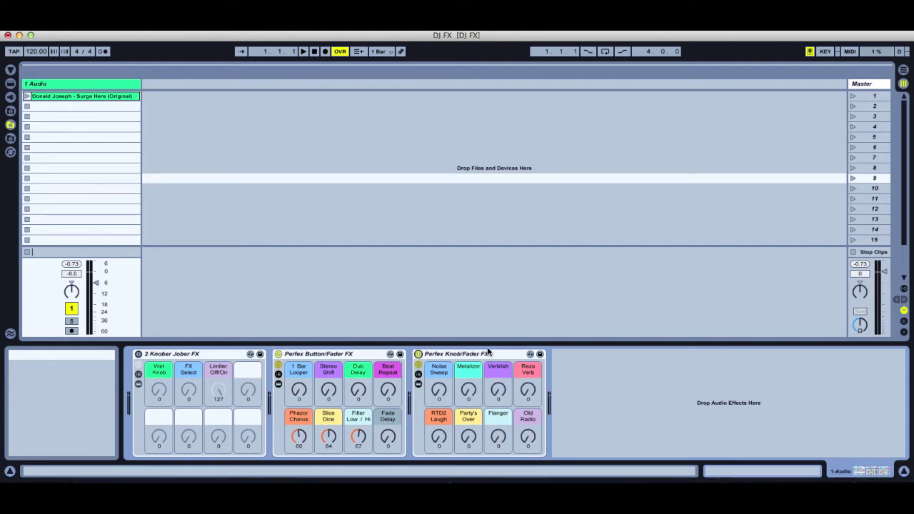
left_click(414, 361)
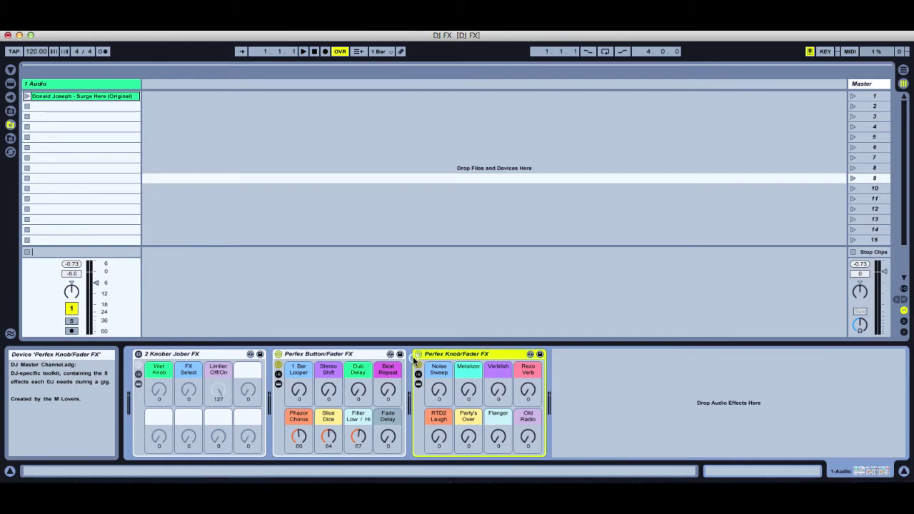
left_click(419, 354)
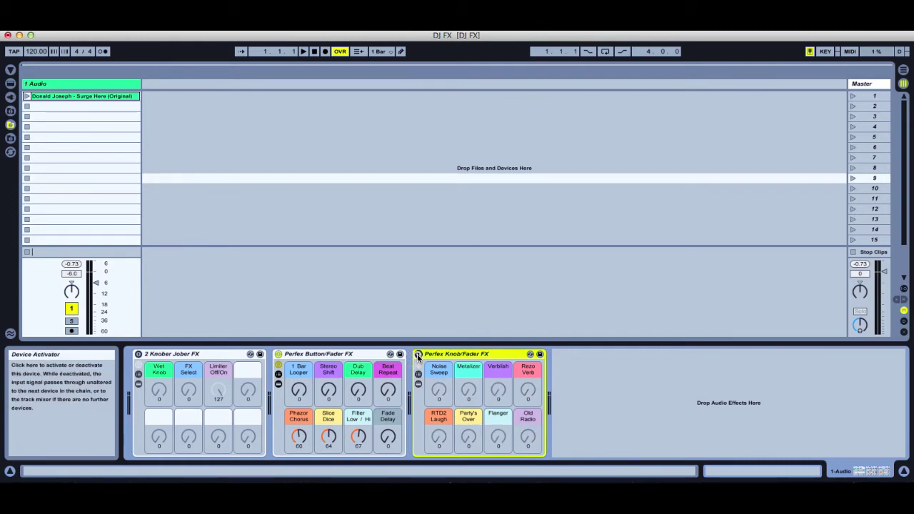
left_click(277, 355)
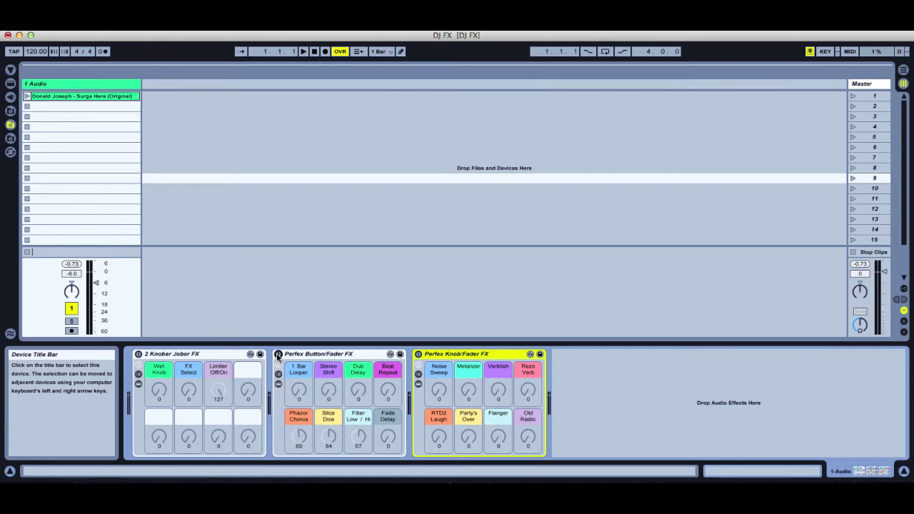
left_click(277, 354)
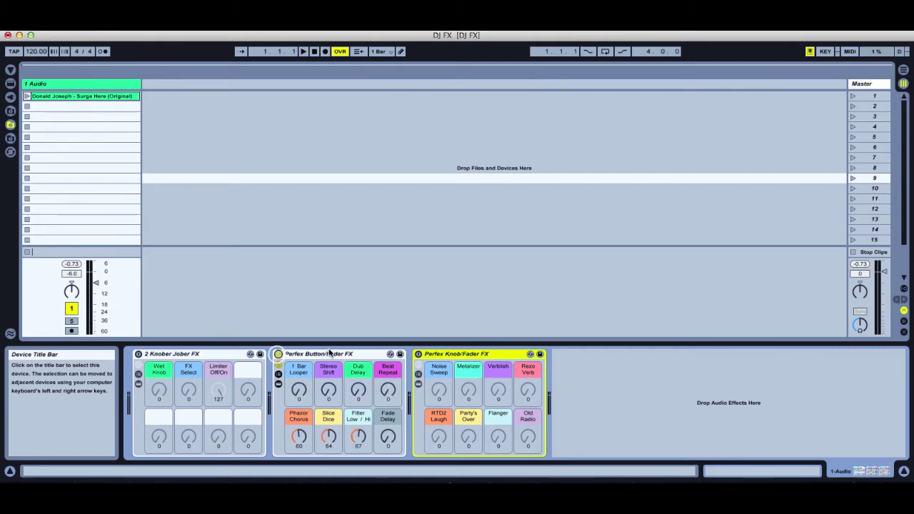
Show the devices inside the Perfex Button/Fader FX rack and inspect the 1 Bar Looper, testing its macro at 127.
left_click(278, 384)
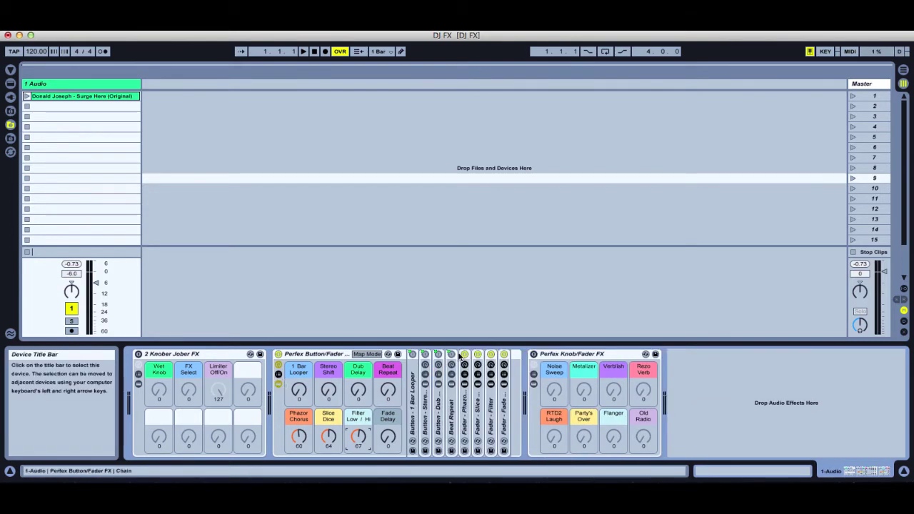
left_click(425, 354)
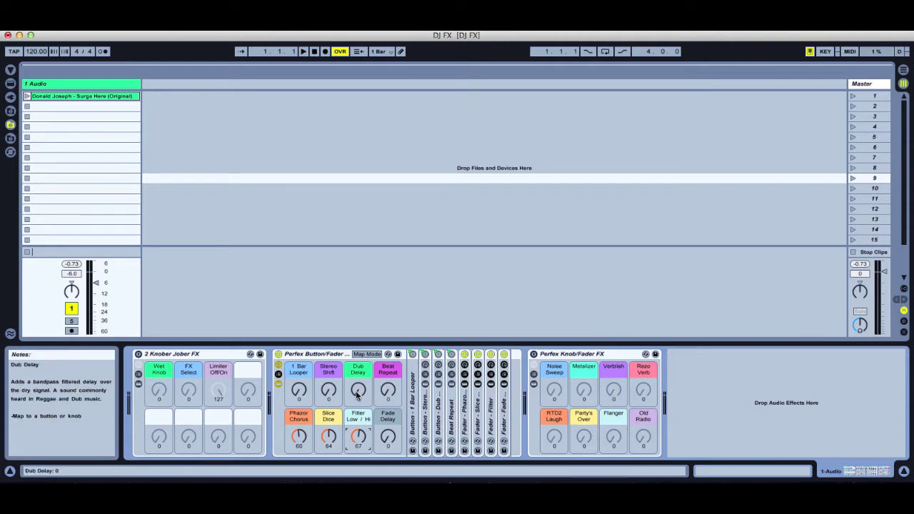
left_click(300, 389)
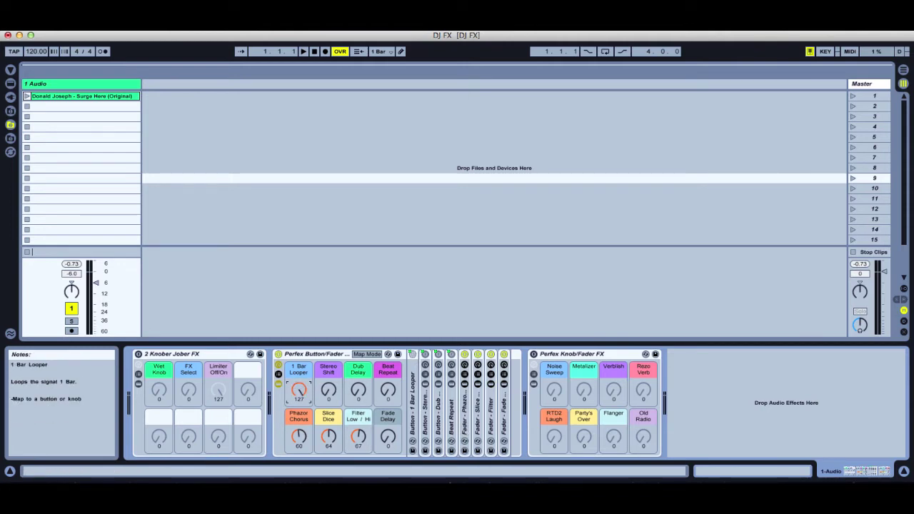
double_click(412, 422)
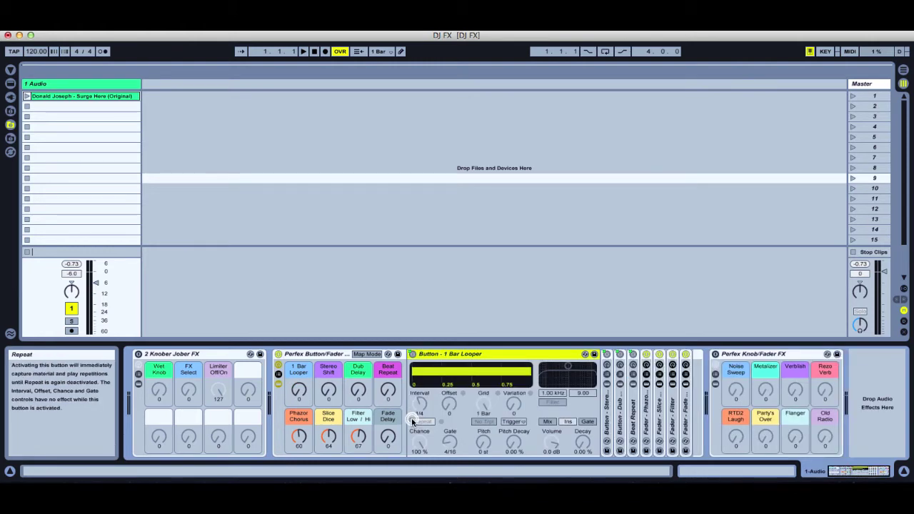
double_click(470, 354)
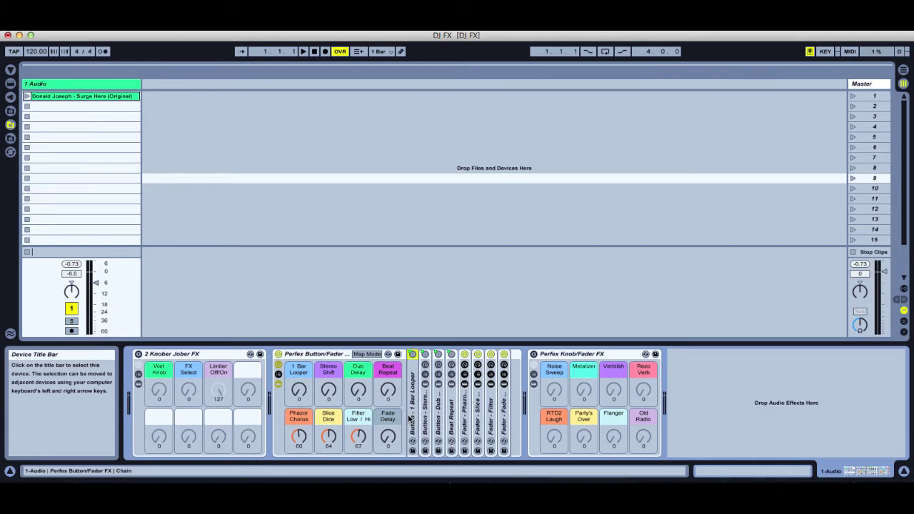
Unfold the Fader - Phazor/Chorus device, set the rack's Phazor Chorus macro to 65, and fold the device again.
double_click(464, 410)
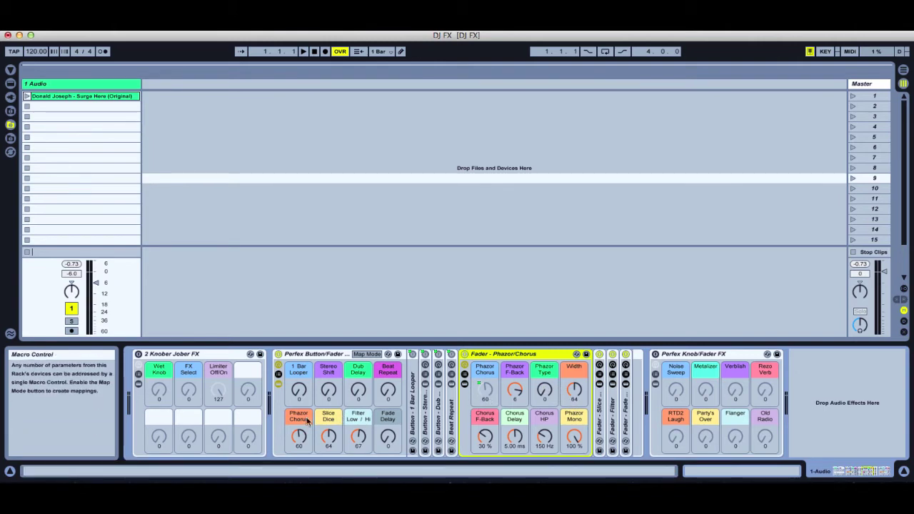
mouse_move(299, 435)
left_mouse_down()
mouse_move(298, 460)
mouse_move(298, 435)
left_mouse_up()
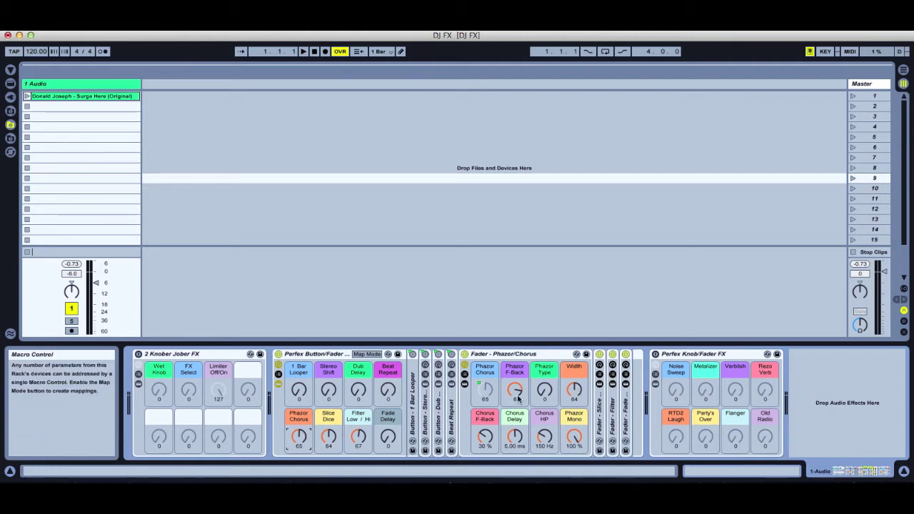
left_click(489, 355)
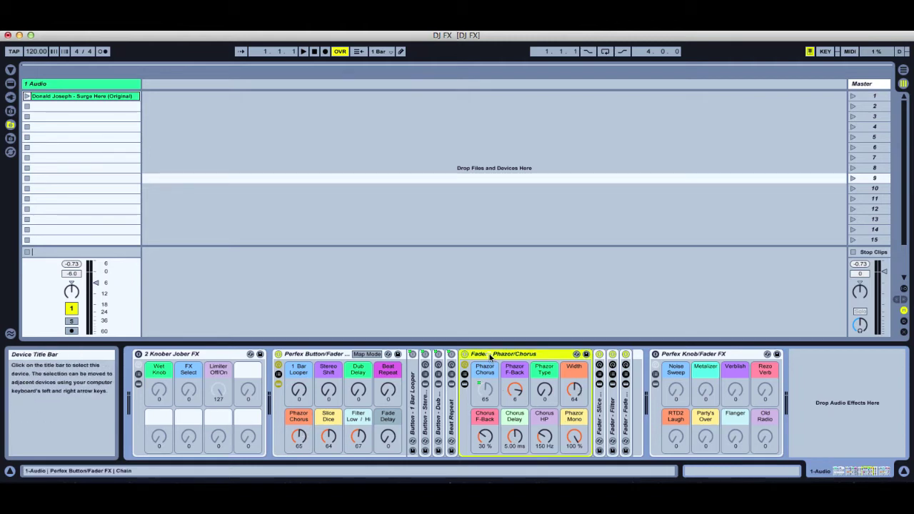
double_click(489, 355)
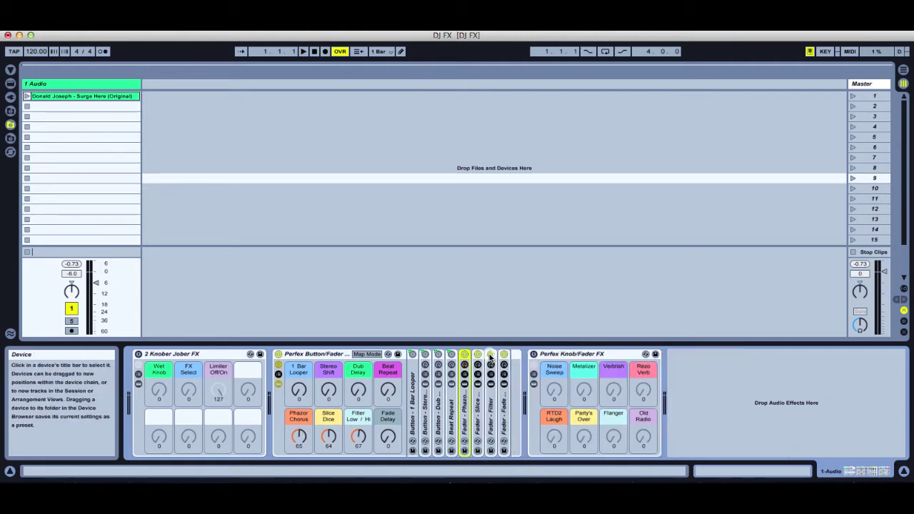
Examine the macros inside the Fader - Slice Or Dice and Fader - Filter devices.
double_click(475, 406)
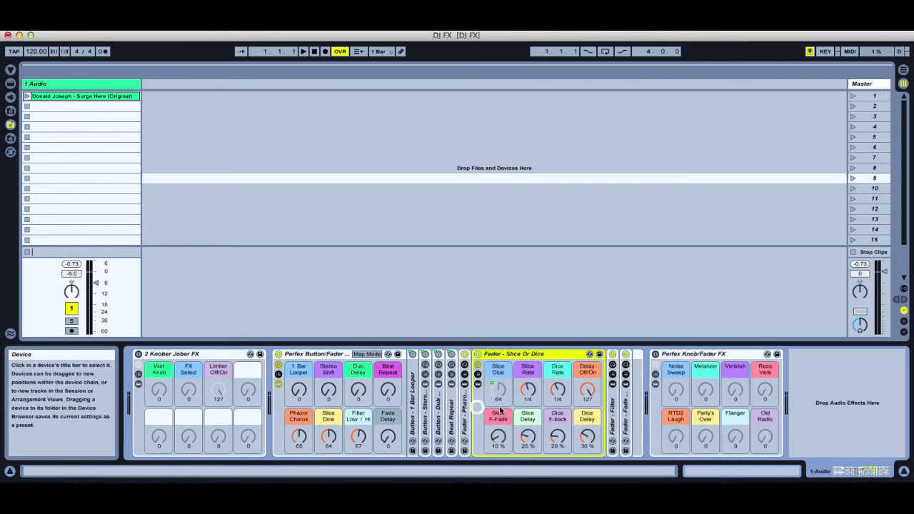
double_click(514, 354)
double_click(494, 392)
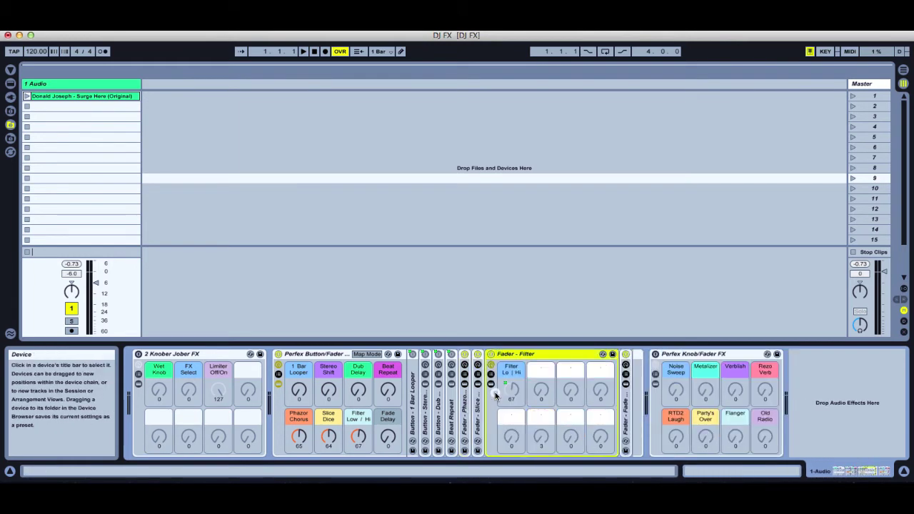
Fold the Fader - Filter device and hide the devices inside the Perfex Button/Fader FX rack.
double_click(544, 353)
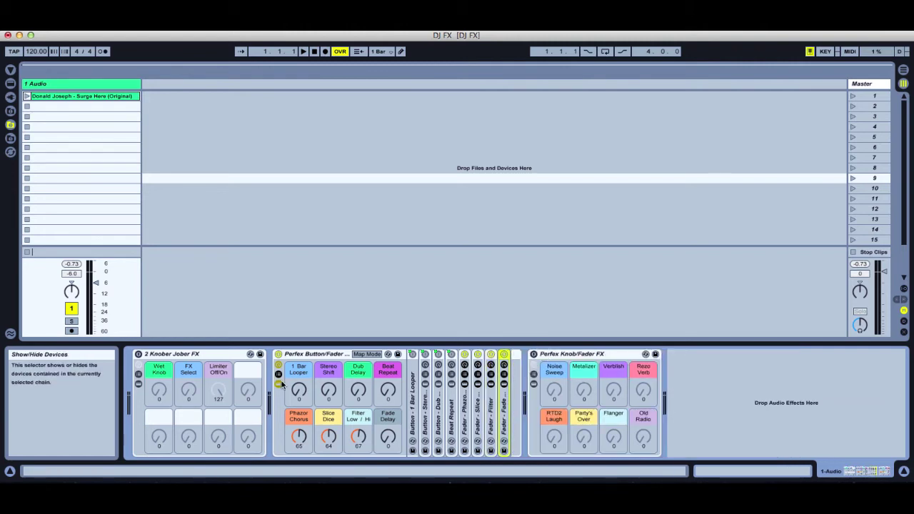
left_click(279, 382)
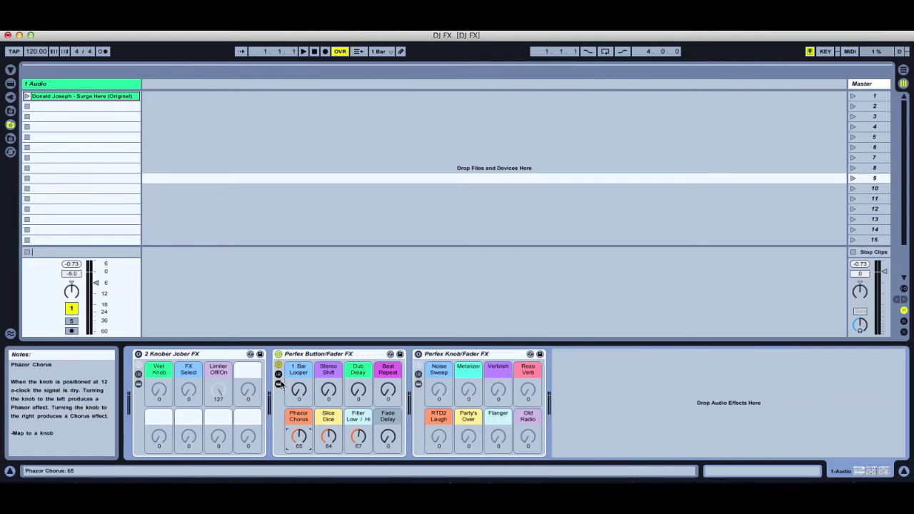
Launch the audio clip and leave only the 2 Knober Jober FX rack switched on, bypassing Perfex Button/Fader FX.
left_click(26, 96)
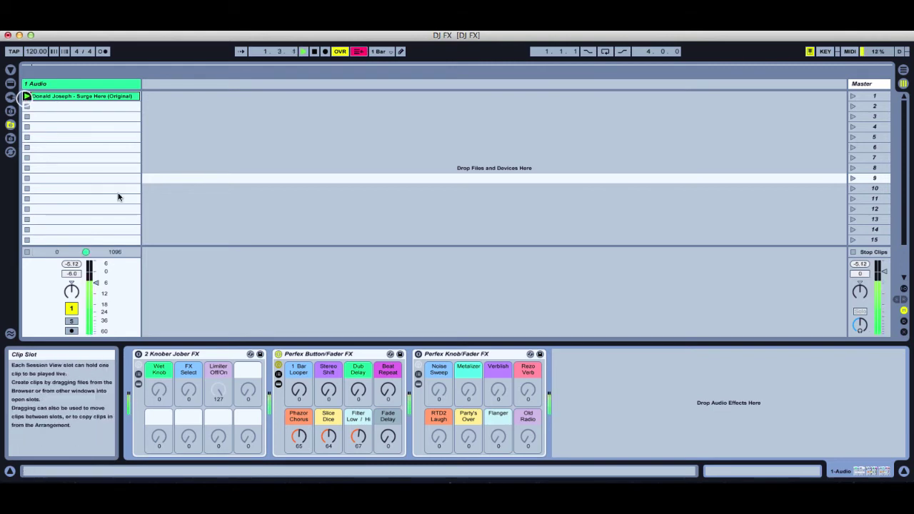
left_click(139, 356)
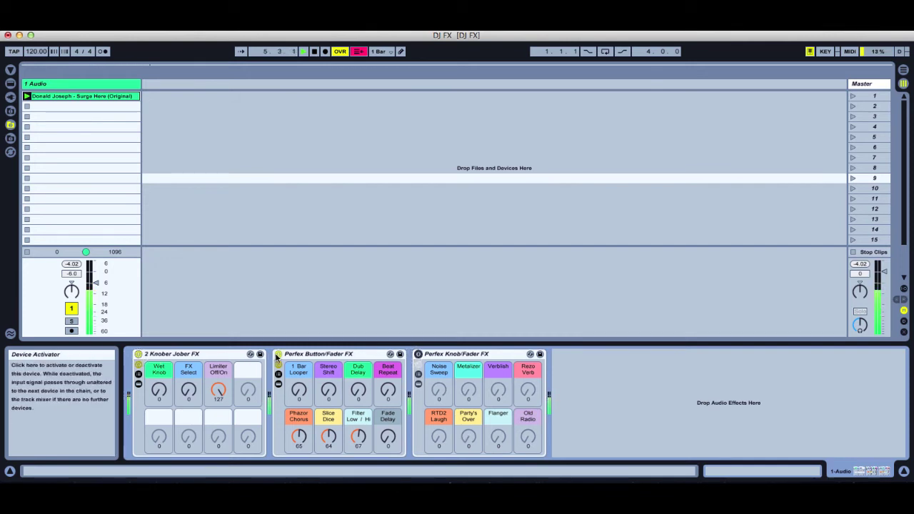
left_click(278, 355)
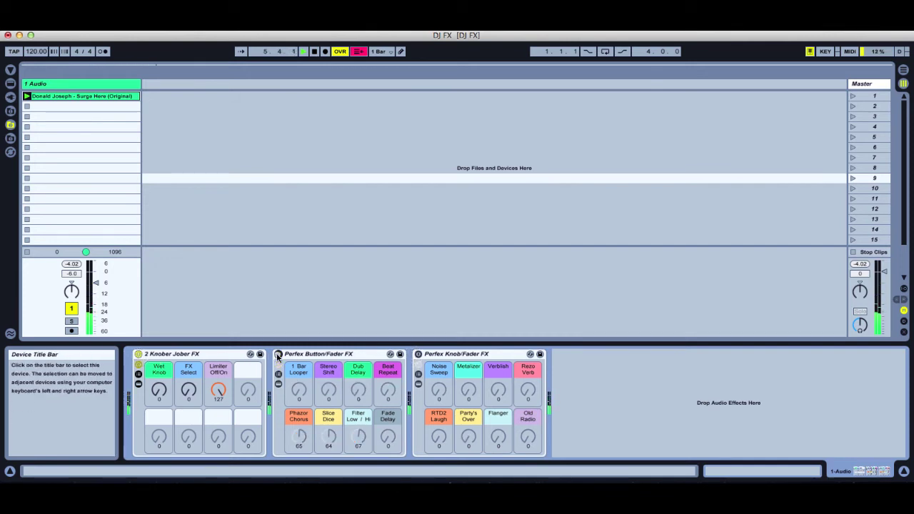
left_click(139, 355)
left_click(140, 355)
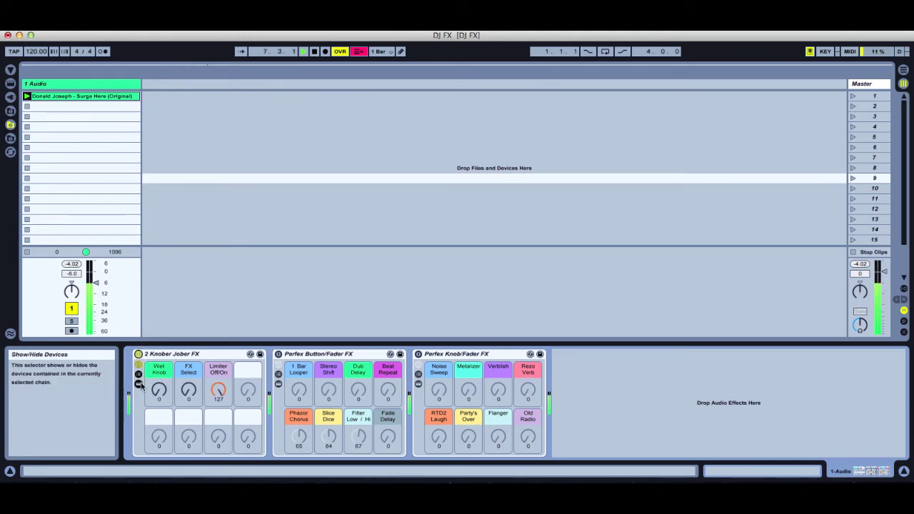
Show the devices inside 2 Knober Jober FX and sweep the Wet Knob, raising FX Select from Noise Wash through 1 and 2.
left_click(138, 384)
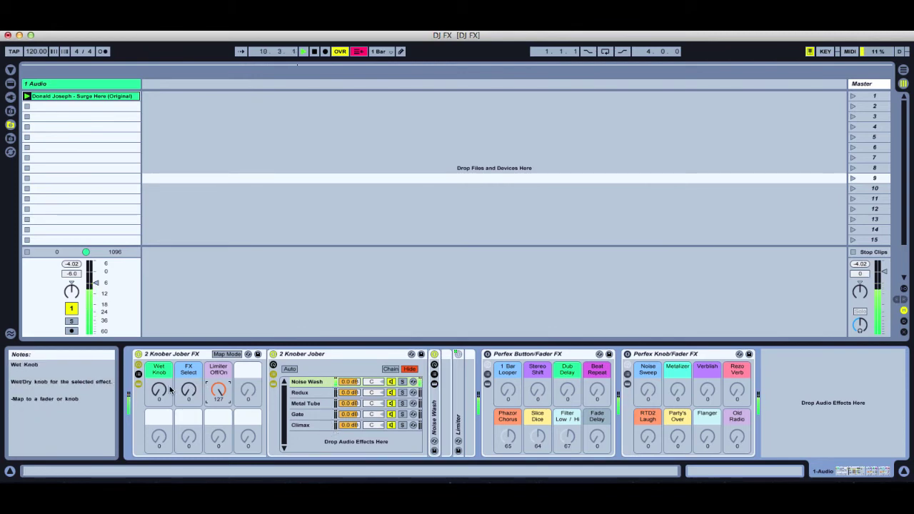
mouse_move(163, 391)
left_mouse_down()
mouse_move(160, 356)
mouse_move(160, 414)
mouse_move(162, 368)
mouse_move(161, 400)
mouse_move(192, 387)
mouse_move(158, 379)
mouse_move(158, 368)
mouse_move(159, 404)
left_mouse_up()
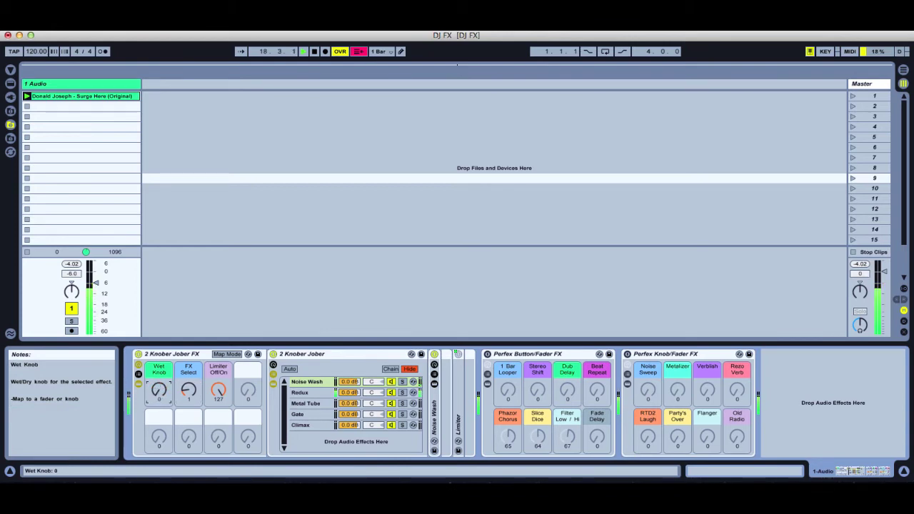
left_click_drag(158, 389, 188, 381)
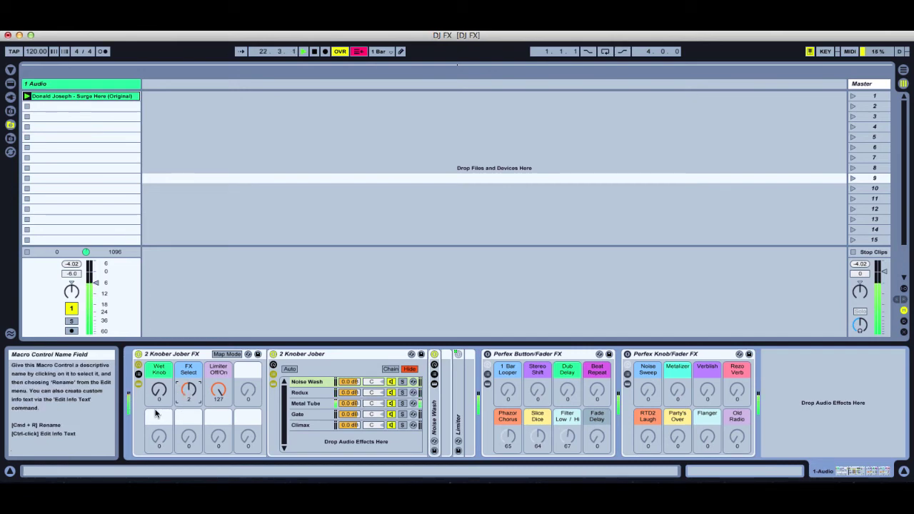
left_click_drag(159, 390, 158, 414)
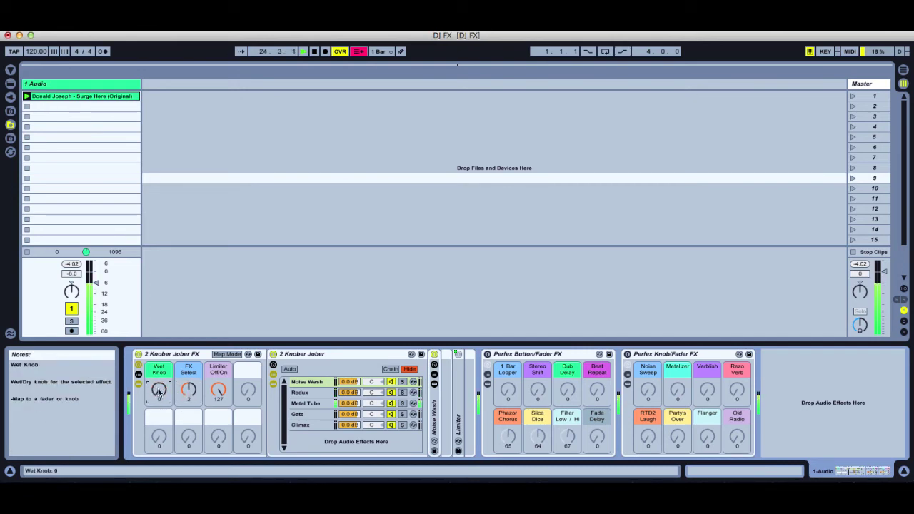
left_click_drag(158, 390, 158, 370)
Set FX Select to 3 and 4 in turn, sweeping the Wet Knob up and back to 0 for Gate and Climax.
left_click_drag(191, 395, 191, 389)
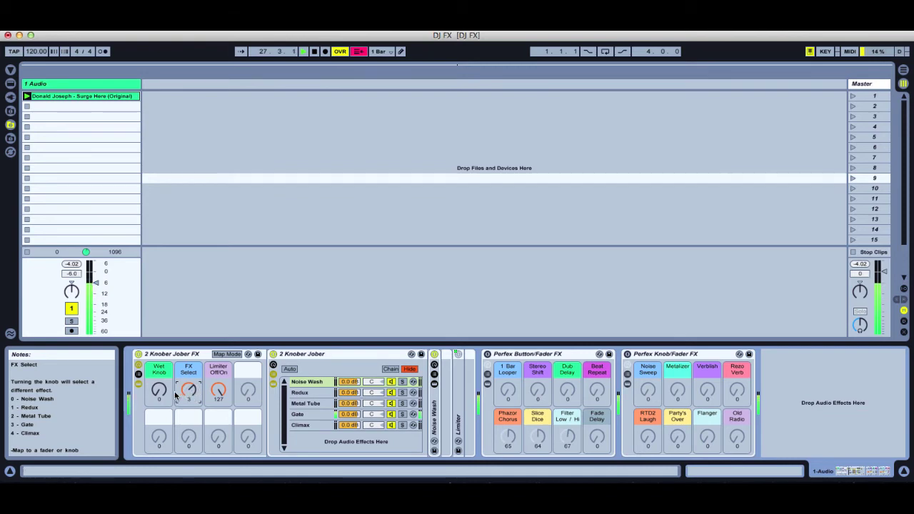
left_click(158, 389)
left_click_drag(158, 390, 158, 389)
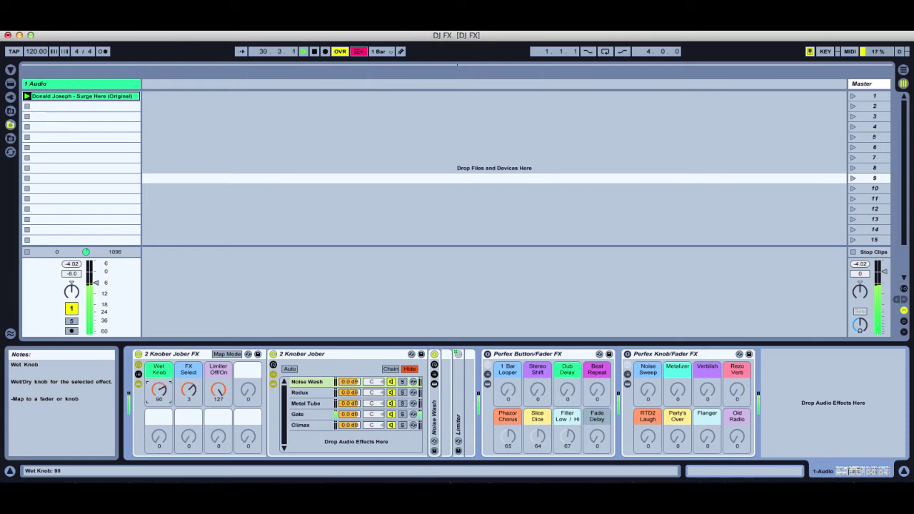
left_click_drag(158, 390, 158, 428)
left_click_drag(158, 389, 158, 428)
left_click_drag(159, 390, 159, 429)
left_click_drag(163, 393, 159, 428)
left_click_drag(163, 393, 163, 357)
left_click_drag(158, 390, 159, 429)
left_click_drag(188, 390, 158, 392)
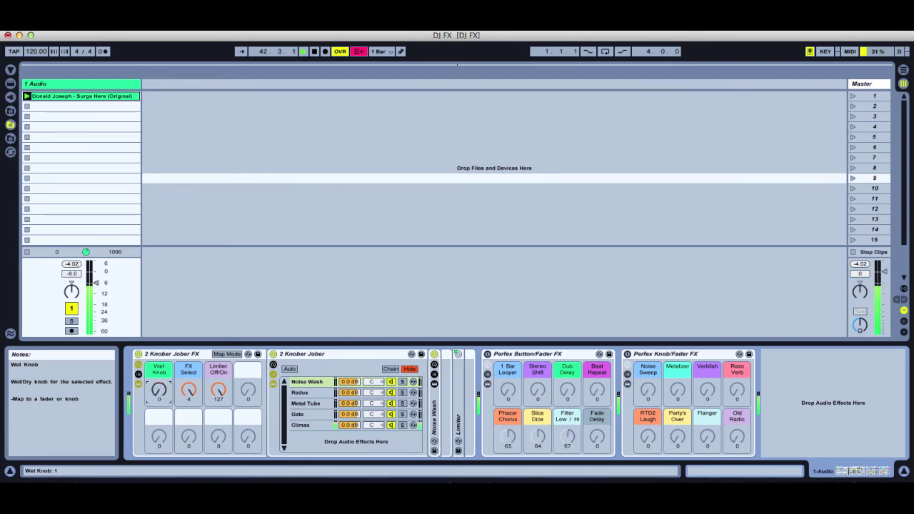
Hide the 2 Knober Jober FX devices and switch from that rack to Perfex Button/Fader FX.
left_click(138, 383)
left_click(138, 354)
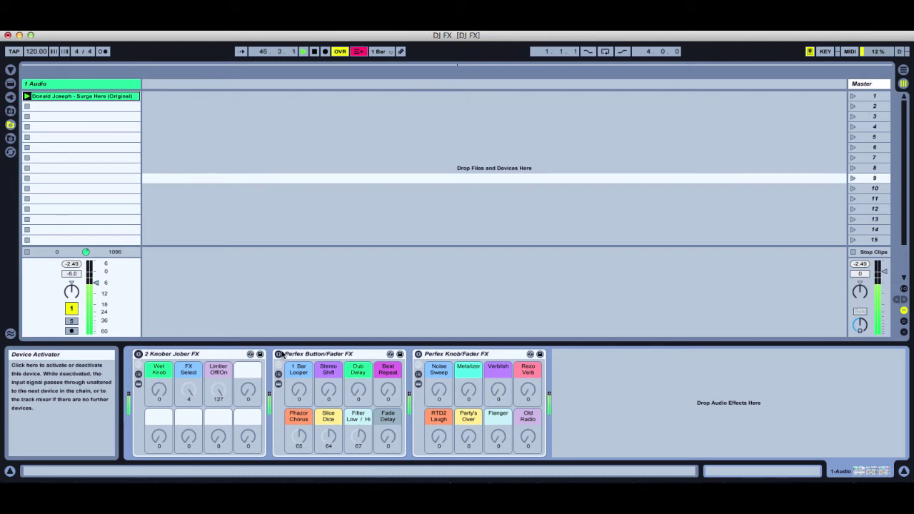
left_click(279, 354)
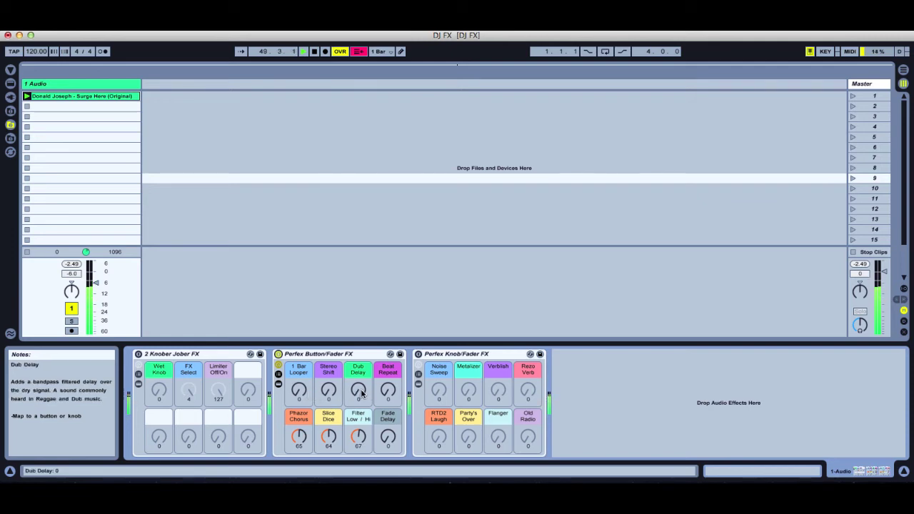
Try the 1 Bar Looper and Dub Delay macros at 127 and the Beat Repeat macro, returning each to 0.
left_click_drag(297, 395, 297, 325)
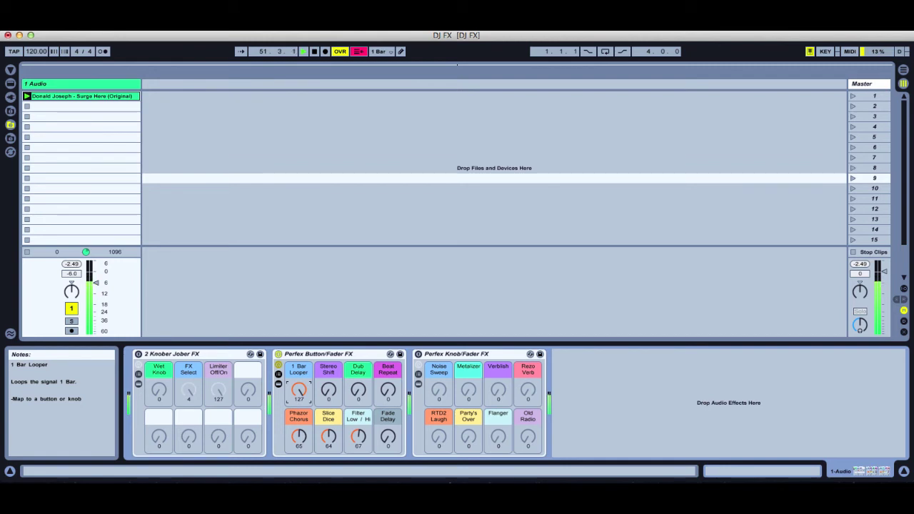
left_click_drag(299, 389, 299, 428)
left_click_drag(298, 389, 298, 421)
left_click_drag(299, 389, 299, 343)
left_click_drag(299, 342, 355, 350)
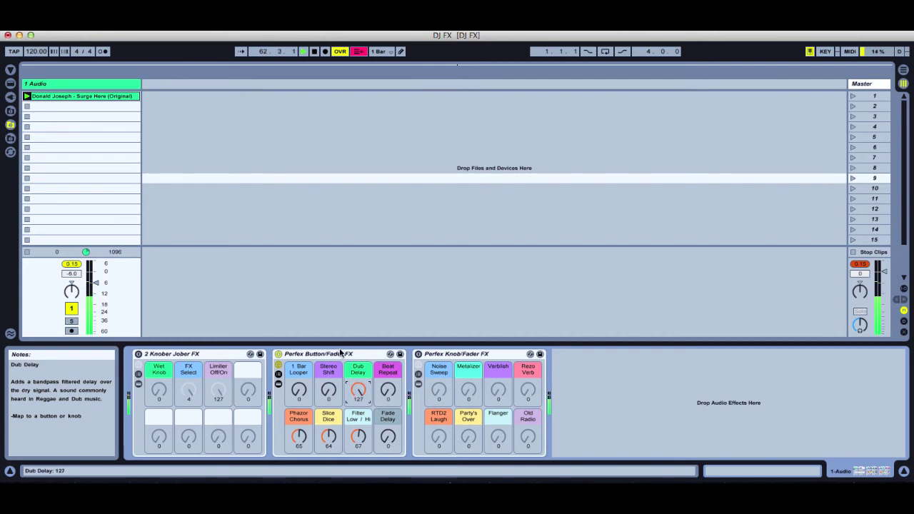
left_click(387, 391)
left_click_drag(387, 391, 388, 380)
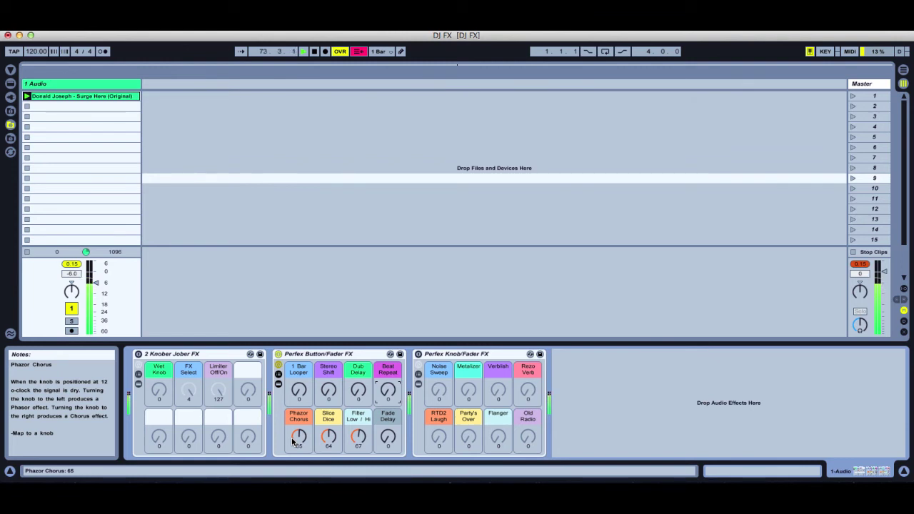
Sweep the Phazor Chorus macro to both sides of its centre and bring it back to 65.
left_click_drag(291, 438, 291, 391)
left_click_drag(298, 436, 298, 463)
left_click_drag(298, 436, 299, 477)
left_click_drag(298, 437, 298, 395)
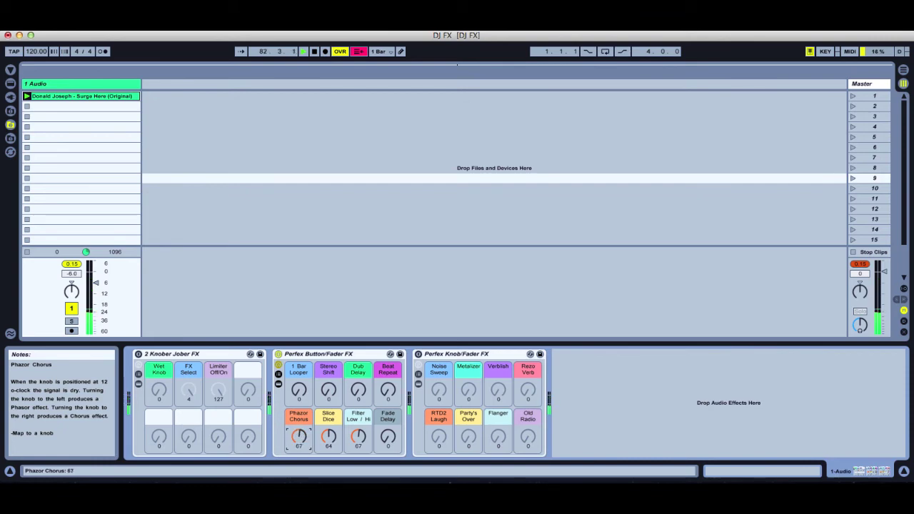
Sweep Slice Dice and Filter Low/Hi, leaving them at 67 and 77, and try the Fade Delay macro.
left_click_drag(329, 436, 329, 457)
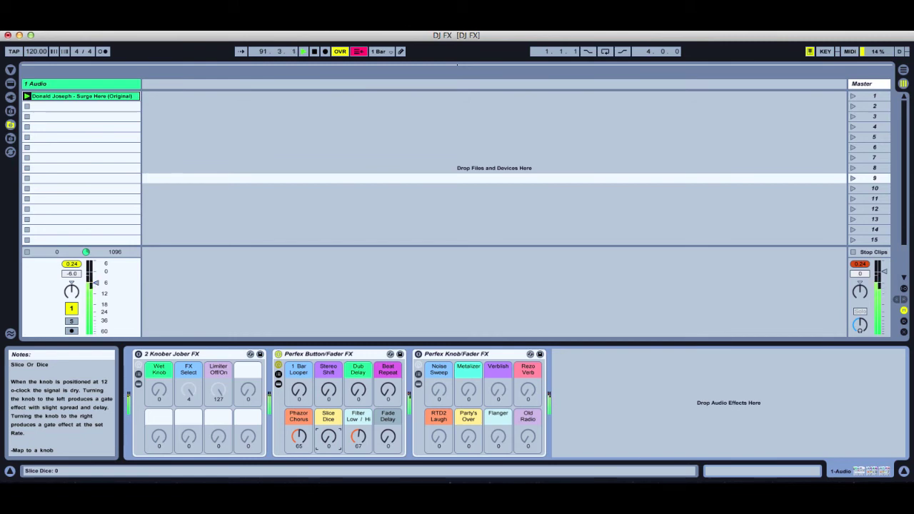
left_click_drag(328, 436, 329, 388)
left_click_drag(358, 436, 358, 478)
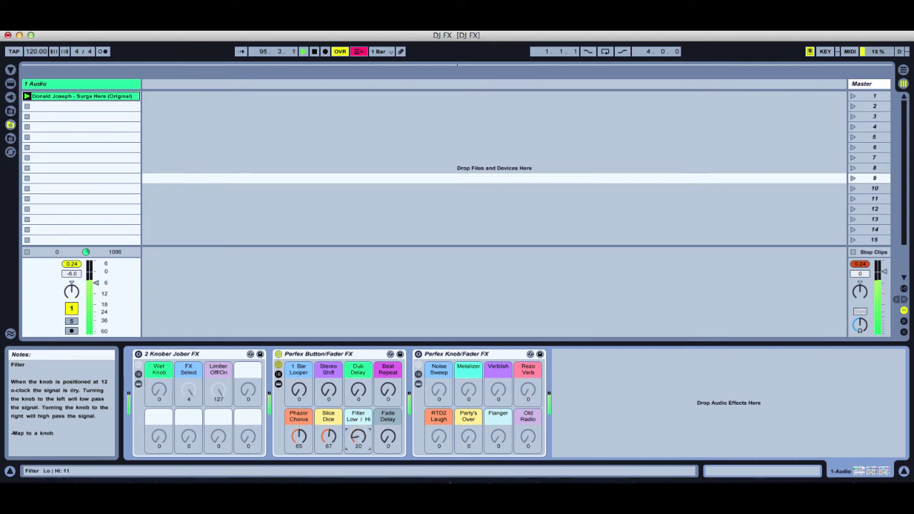
left_click_drag(357, 436, 358, 386)
mouse_move(387, 437)
left_mouse_down()
mouse_move(387, 375)
mouse_move(388, 438)
left_mouse_up()
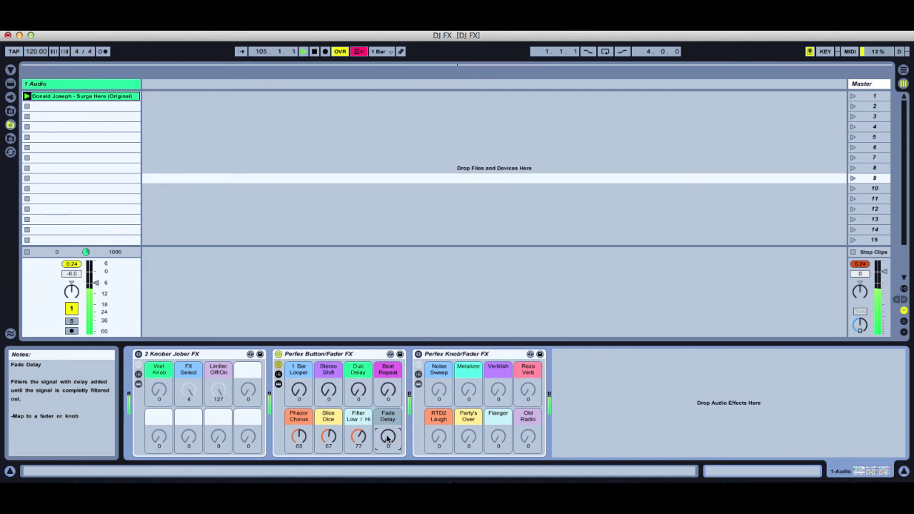
Switch from Perfex Button/Fader FX to Perfex Knob/Fader FX and try its Noise Sweep, Metalizer, Verblish and Rezo Verb macros.
left_click(276, 356)
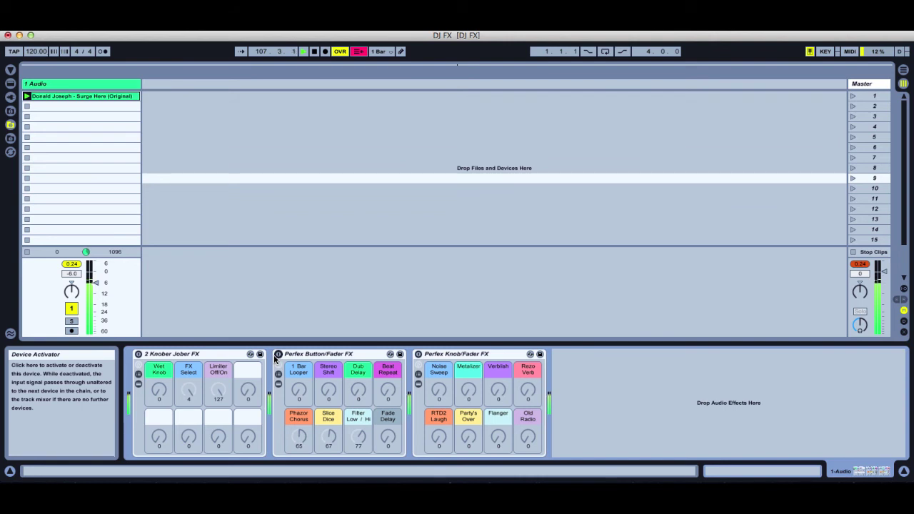
left_click(418, 355)
mouse_move(438, 390)
left_mouse_down()
mouse_move(438, 336)
mouse_move(438, 390)
left_mouse_up()
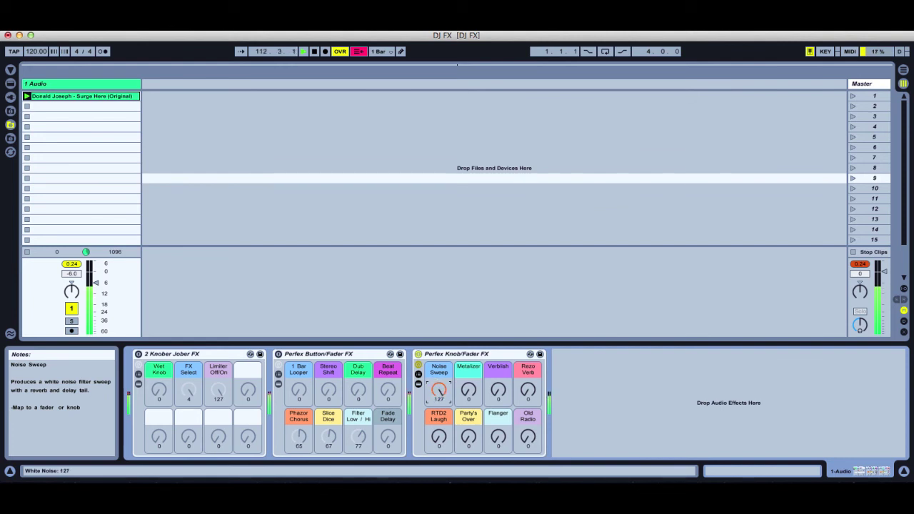
left_click(469, 389)
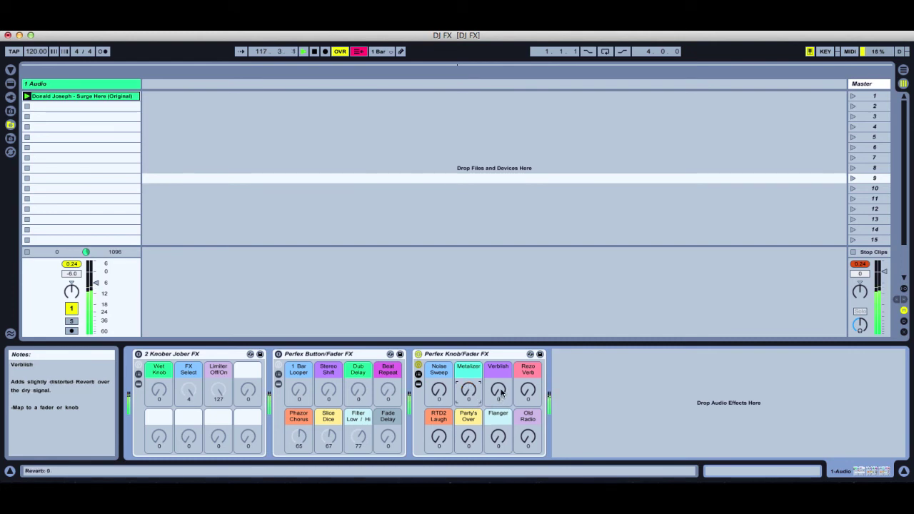
left_click_drag(498, 388, 528, 361)
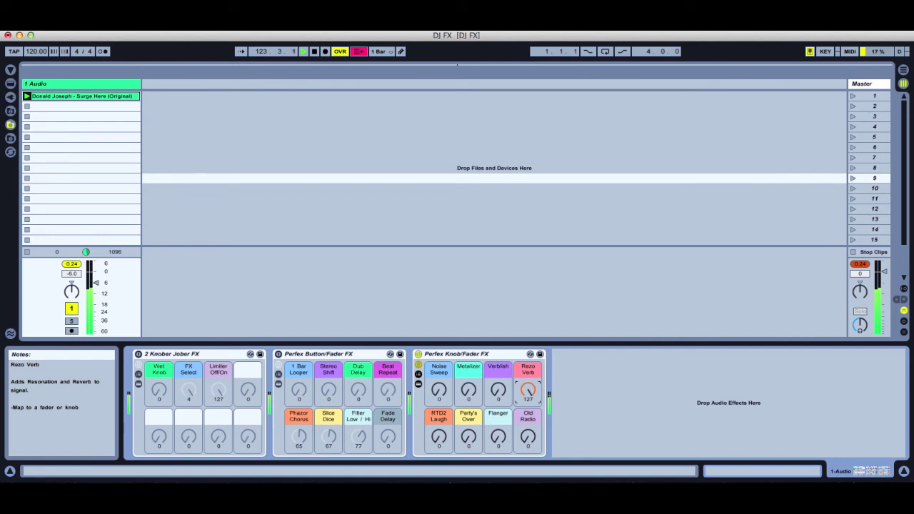
mouse_move(528, 361)
left_mouse_down()
mouse_move(528, 390)
mouse_move(528, 361)
left_mouse_up()
left_click_drag(527, 361, 527, 390)
Try the RTD2 Laugh, Party's Over, Flanger and Old Radio macros, and switch off the rack and the playback.
mouse_move(439, 436)
left_mouse_down()
mouse_move(438, 398)
mouse_move(437, 438)
left_mouse_up()
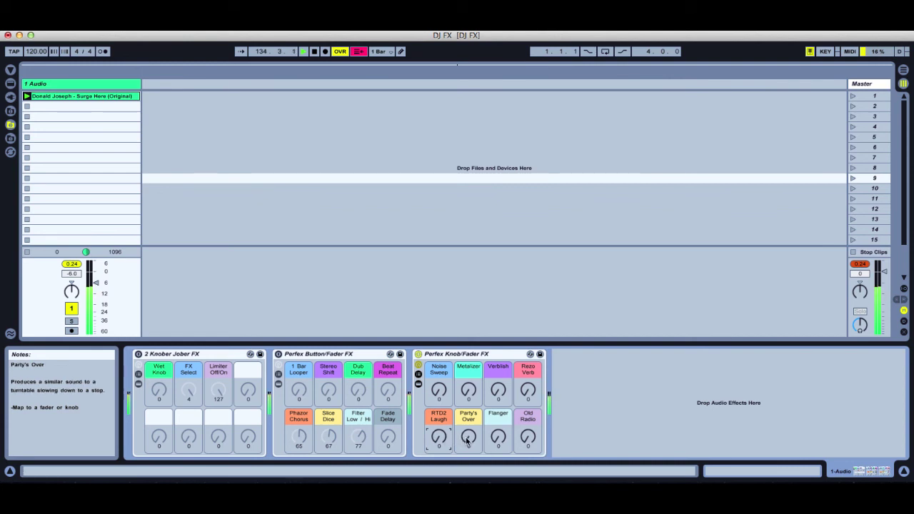
left_click_drag(468, 436, 468, 397)
left_click_drag(467, 397, 497, 392)
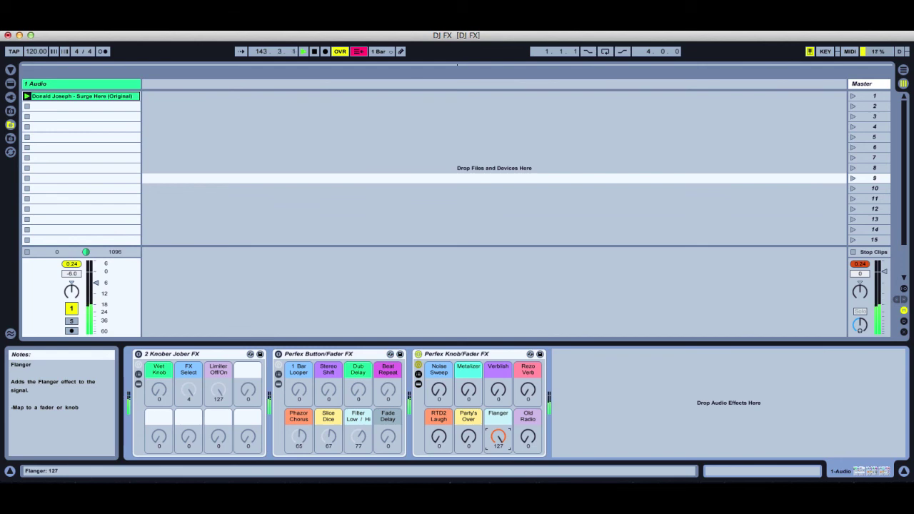
left_click_drag(497, 437, 497, 465)
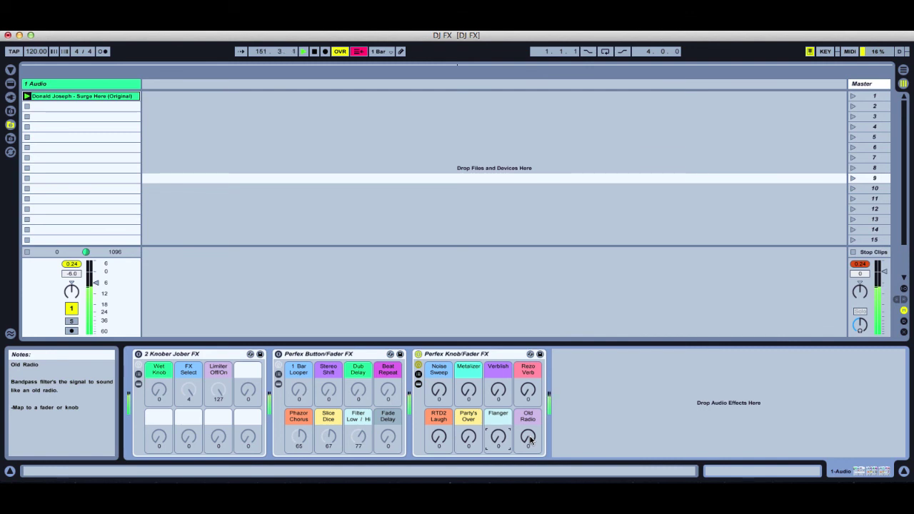
mouse_move(528, 438)
left_mouse_down()
mouse_move(528, 404)
mouse_move(529, 439)
left_mouse_up()
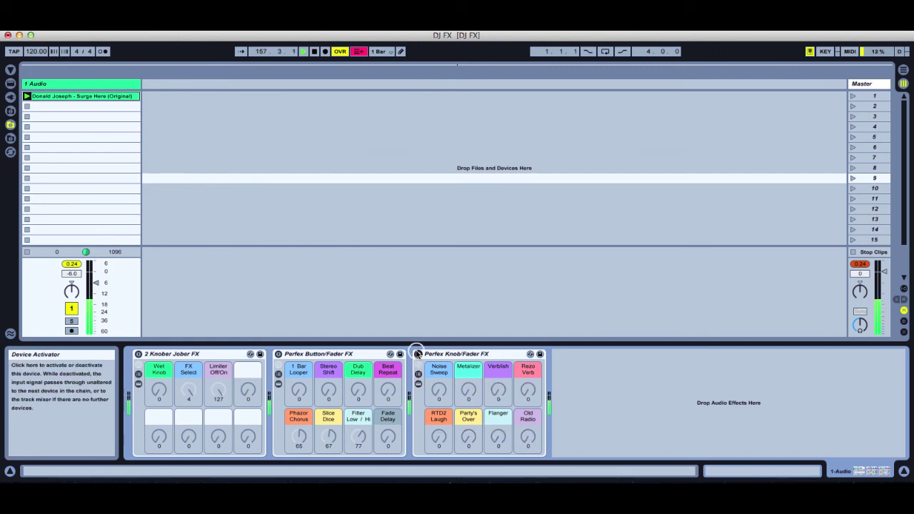
key("space")
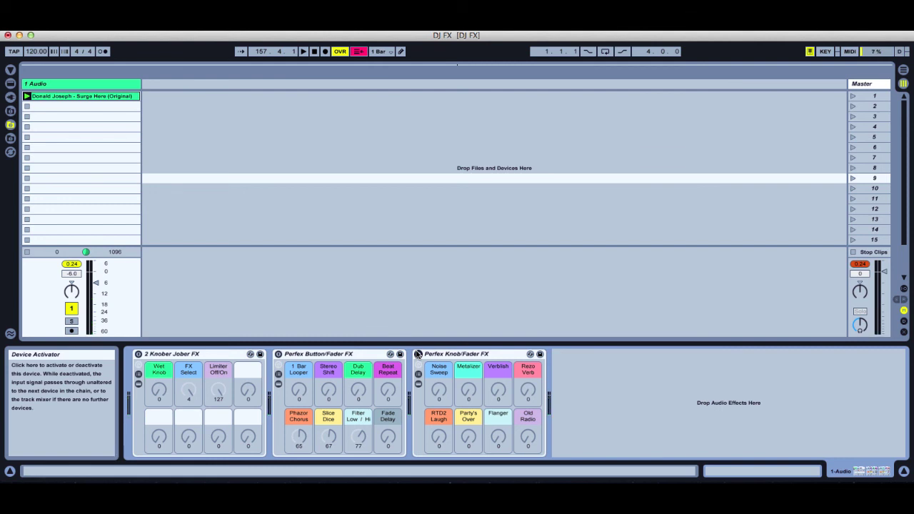